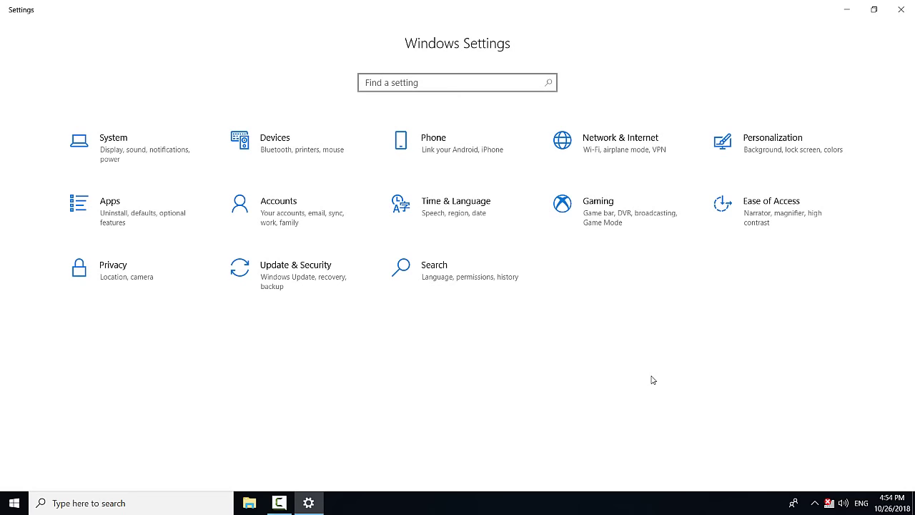
click(901, 9)
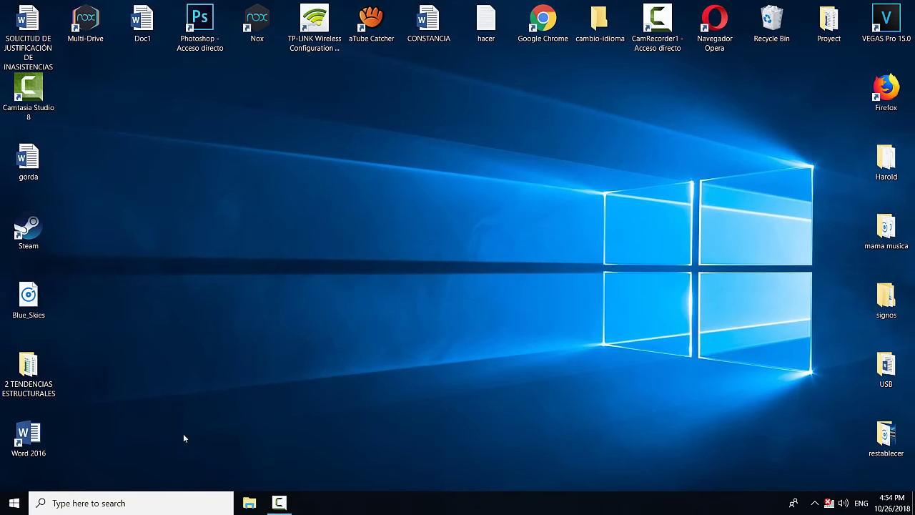
right_click(13, 502)
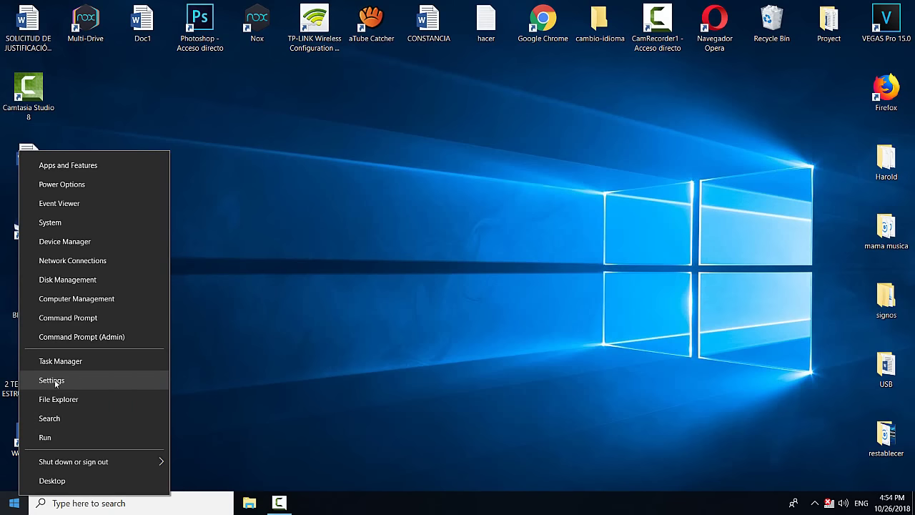
click(286, 351)
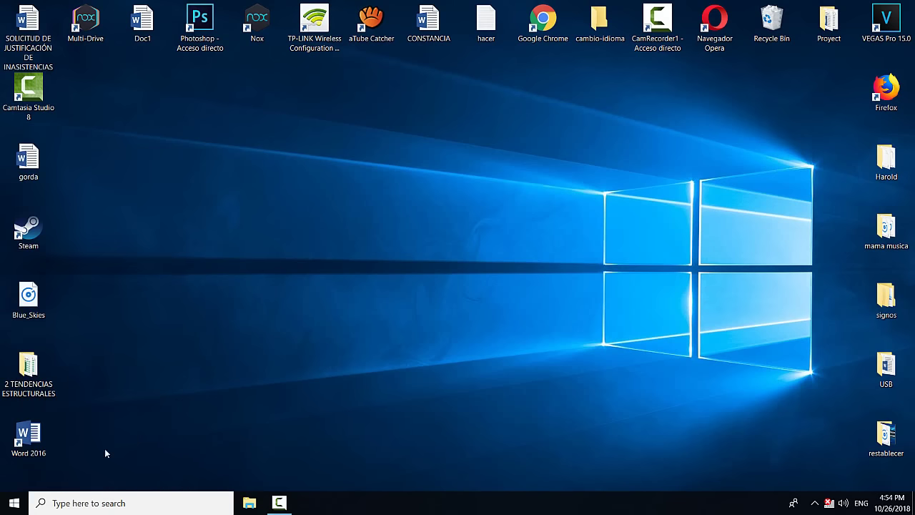
Open the Region & language page under Time & Language in Windows Settings
click(22, 498)
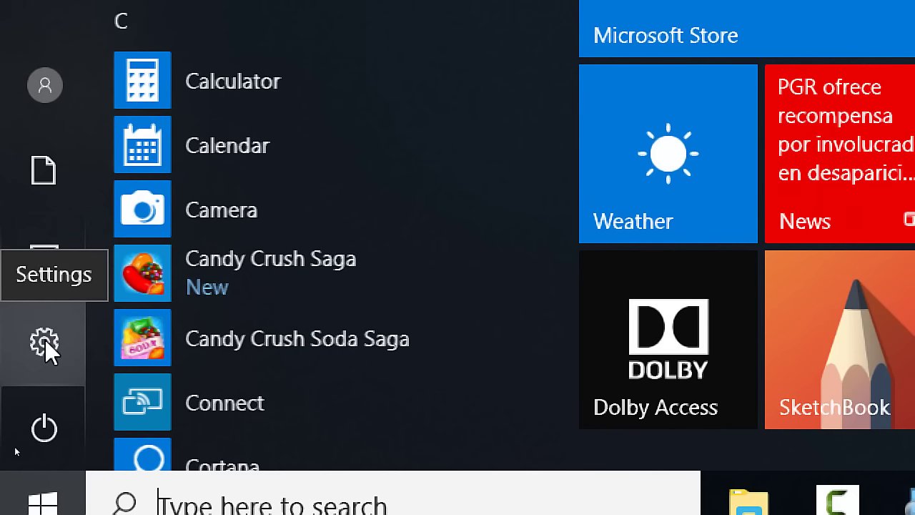
click(45, 340)
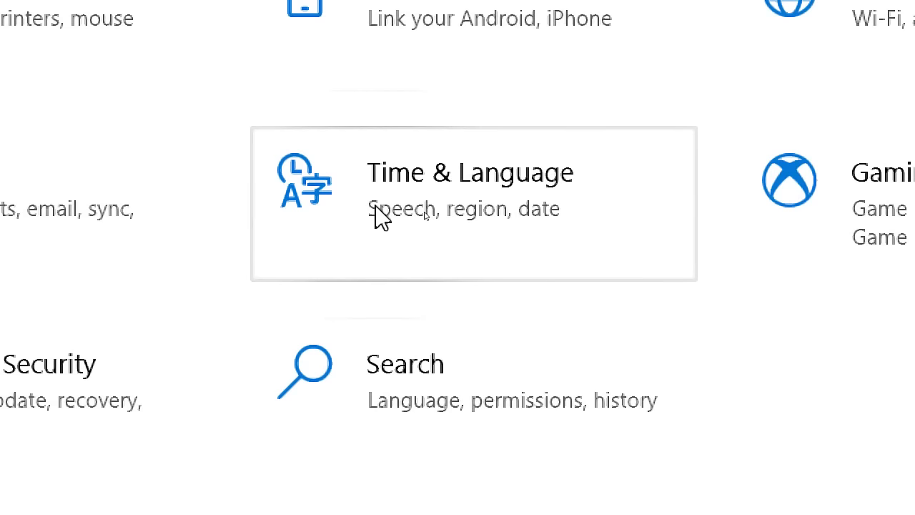
click(376, 207)
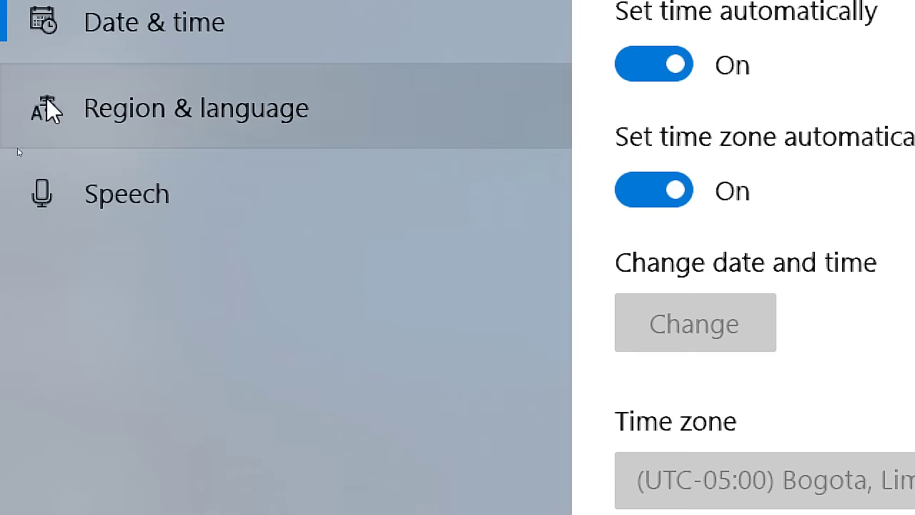
click(202, 112)
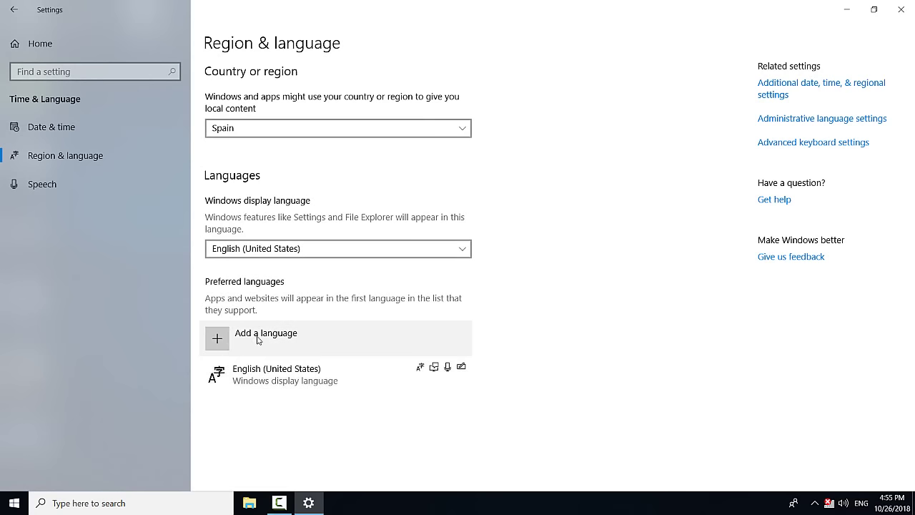
Begin adding a preferred language and search the installable languages for "espa"
click(218, 343)
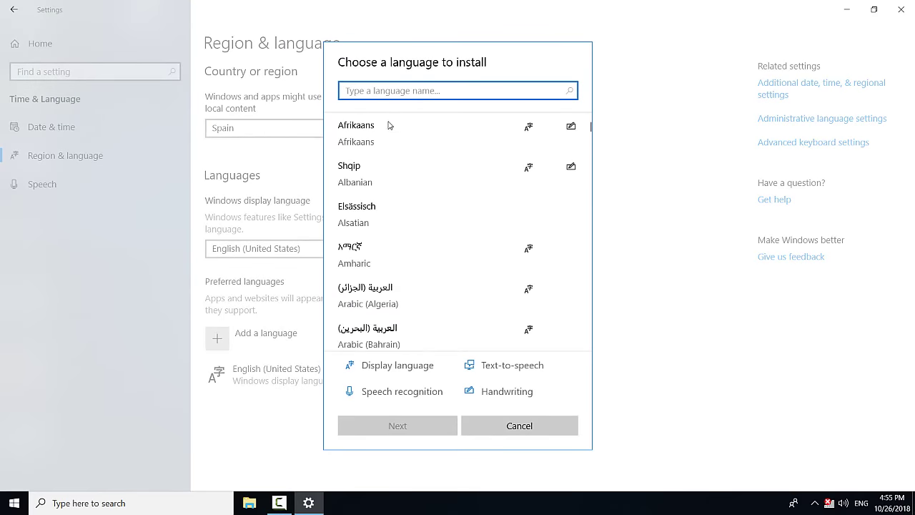
text(e)
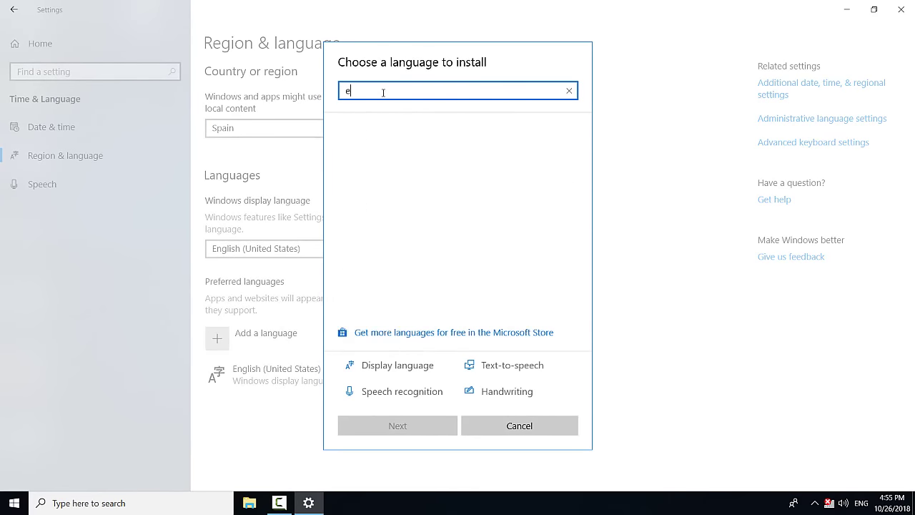
text(spa;ol)
key(shift+Left)
key(shift+Left)
key(BackSpace)
text(;)
key(BackSpace)
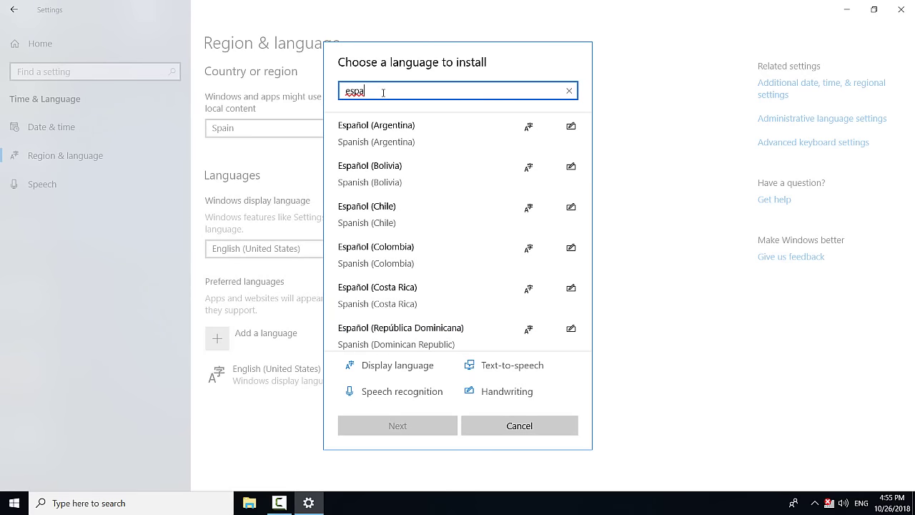
text(;)
key(BackSpace)
key(BackSpace)
key(BackSpace)
Install Español (Perú) with the Handwriting feature and set it as the Windows display language
scroll(429, 279, down, 2)
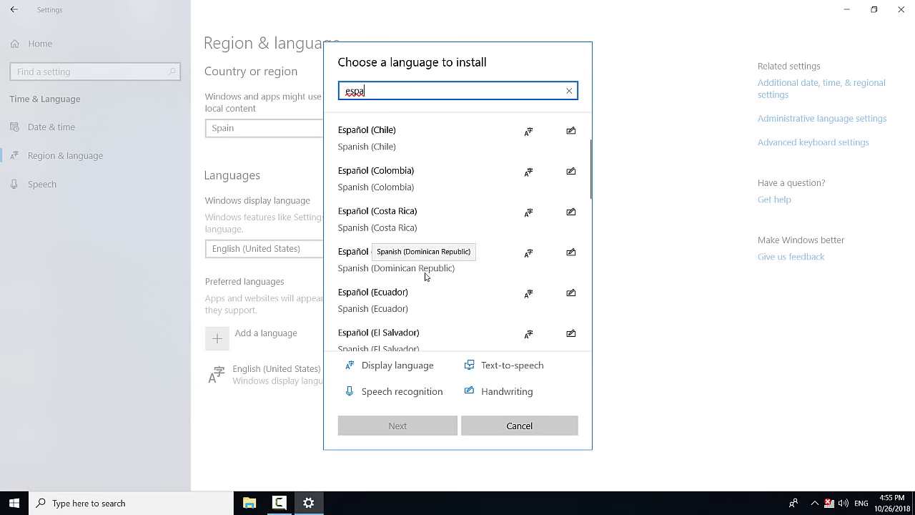
scroll(427, 277, down, 3)
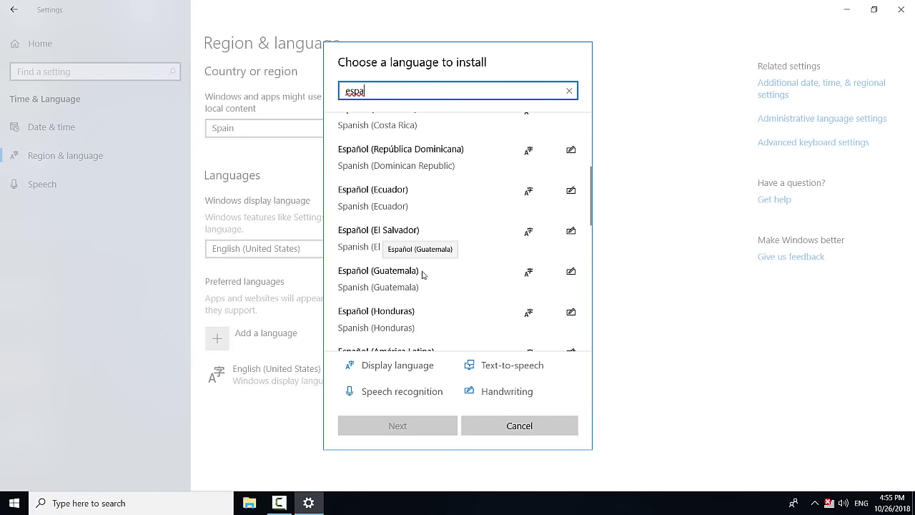
scroll(421, 271, down, 4)
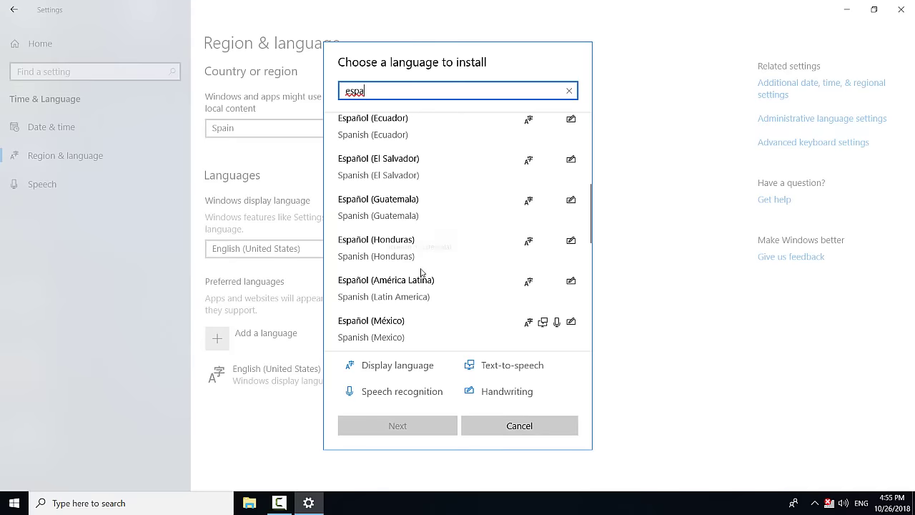
scroll(421, 272, down, 3)
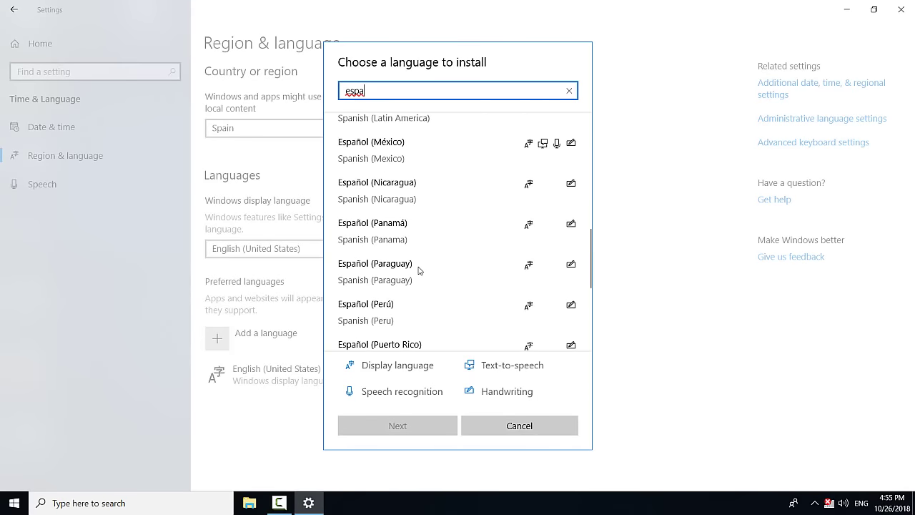
click(368, 323)
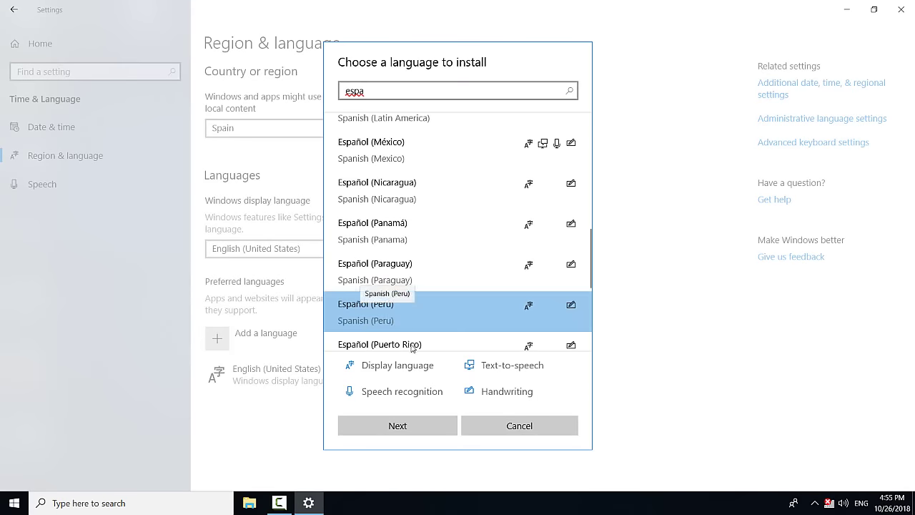
click(414, 427)
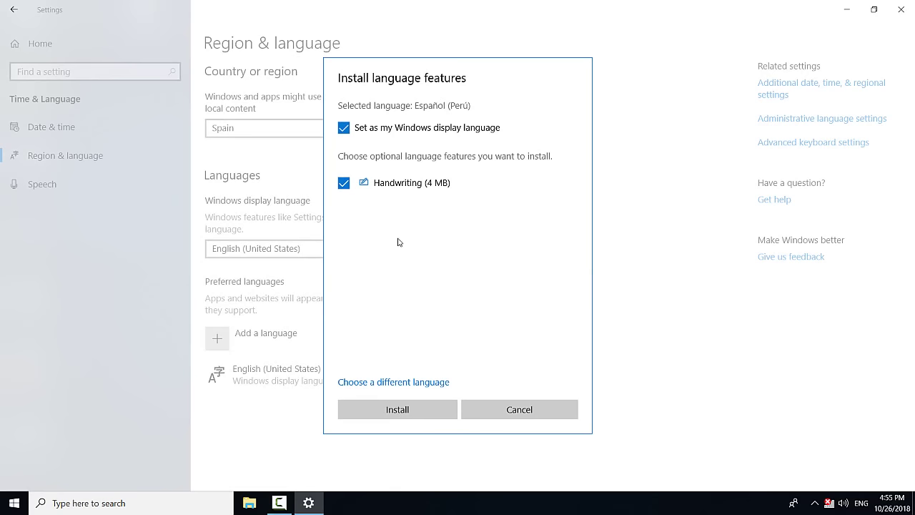
click(404, 415)
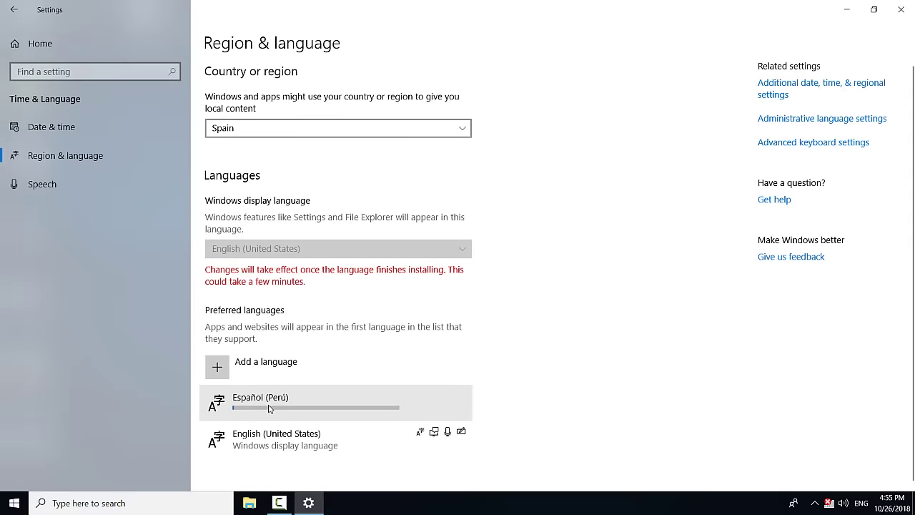
View the language options of Español (Perú) and return to the Region & language page
click(268, 408)
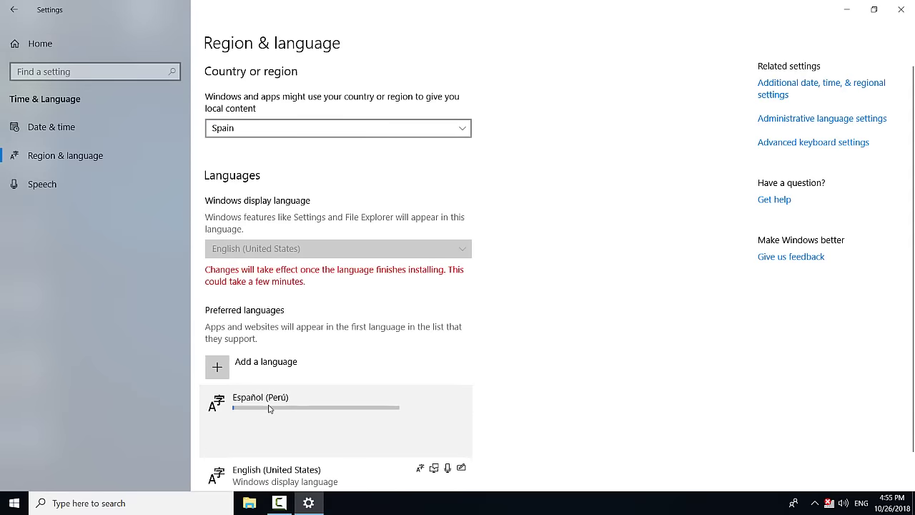
click(366, 443)
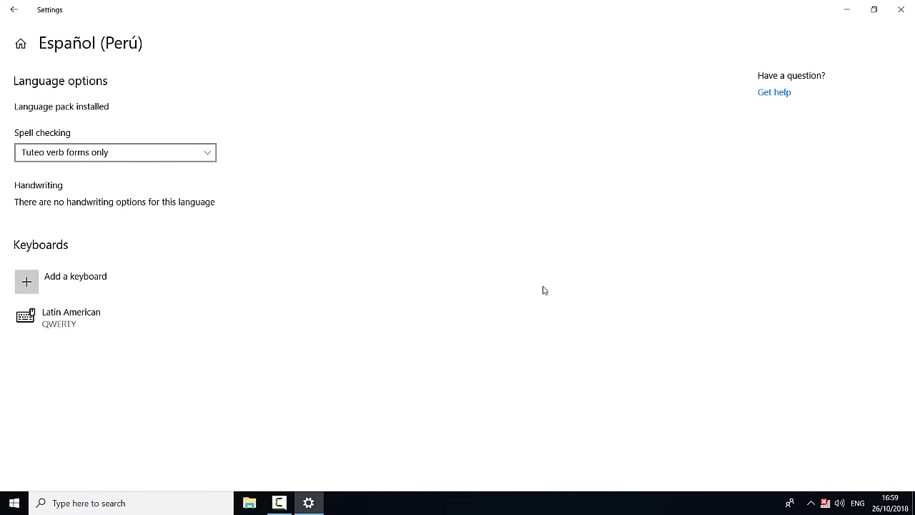
click(13, 8)
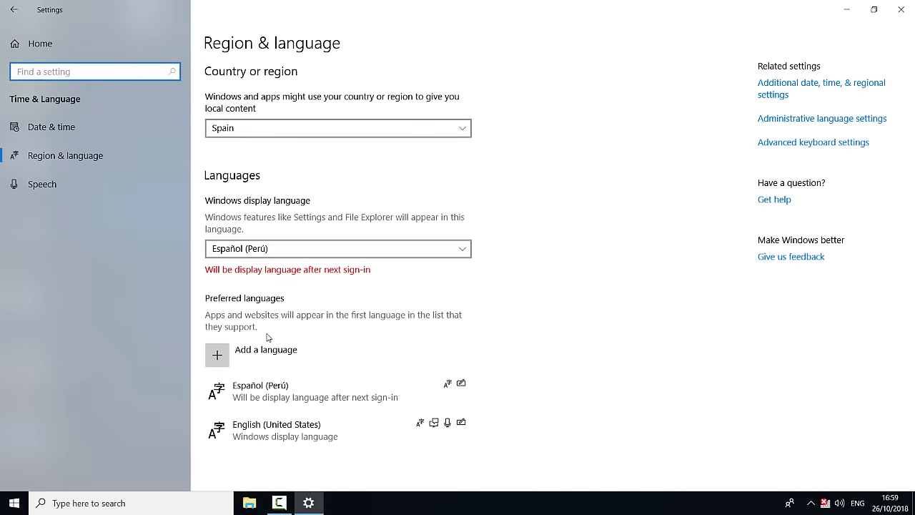
Expand the Español (Perú) and English (United States) entries in the preferred languages to examine their available actions
click(268, 397)
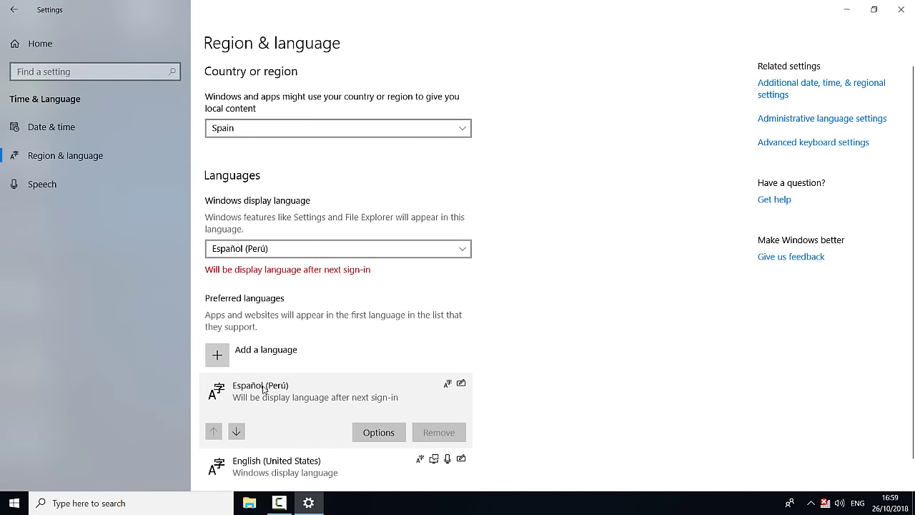
scroll(278, 390, down, 1)
click(285, 430)
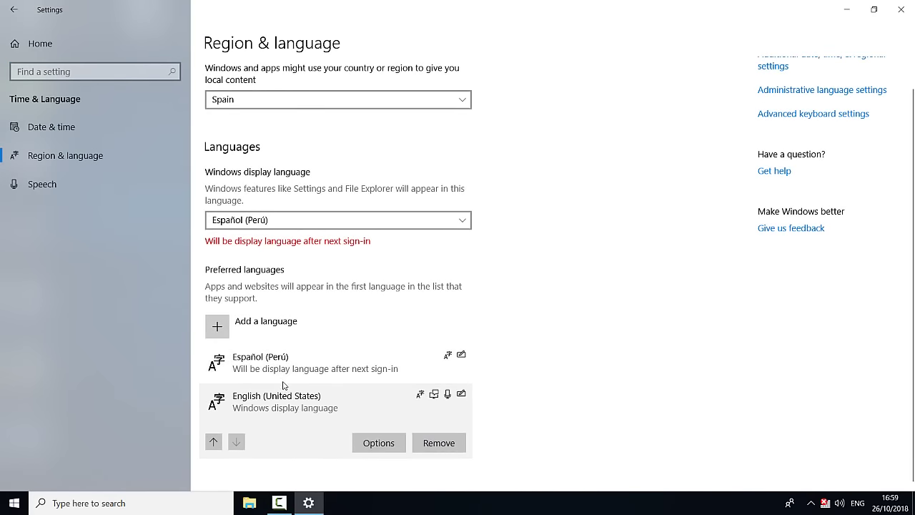
Move Español (Perú) below English (United States) in the preferred languages and bring it back to first place
click(284, 361)
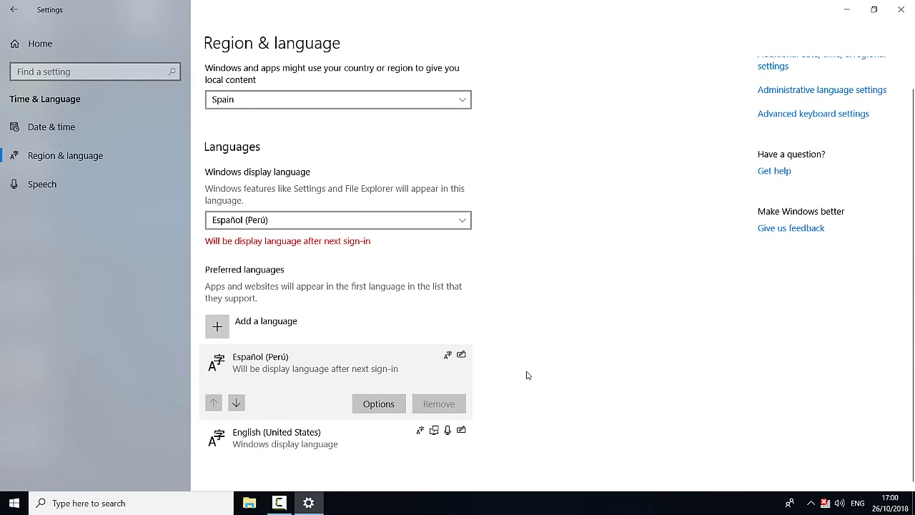
click(237, 403)
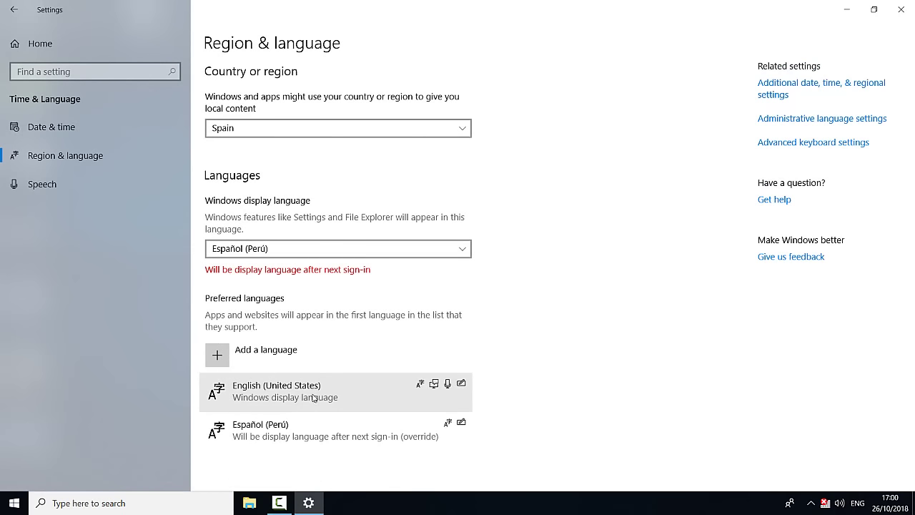
click(236, 397)
scroll(265, 422, down, 1)
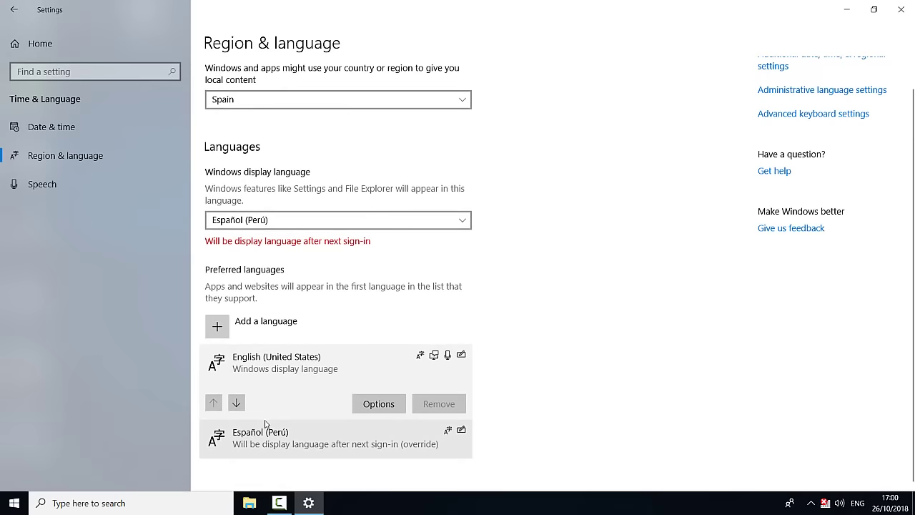
click(259, 440)
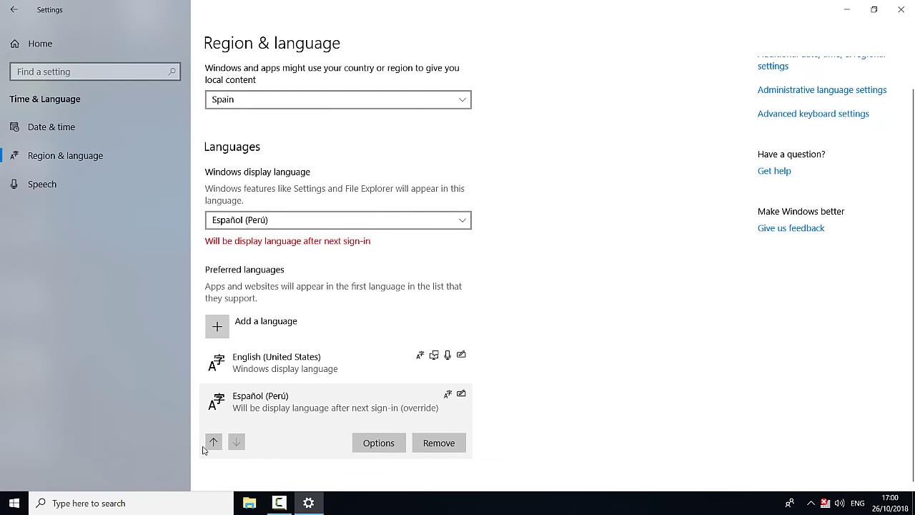
click(214, 444)
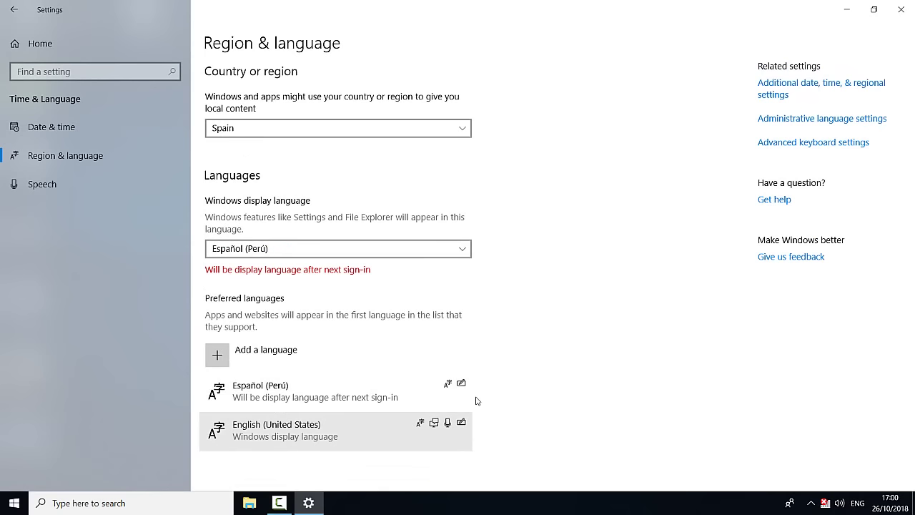
Switch the keyboard input language to Spanish (Peru) with the Latin American keyboard
click(858, 504)
key(super)
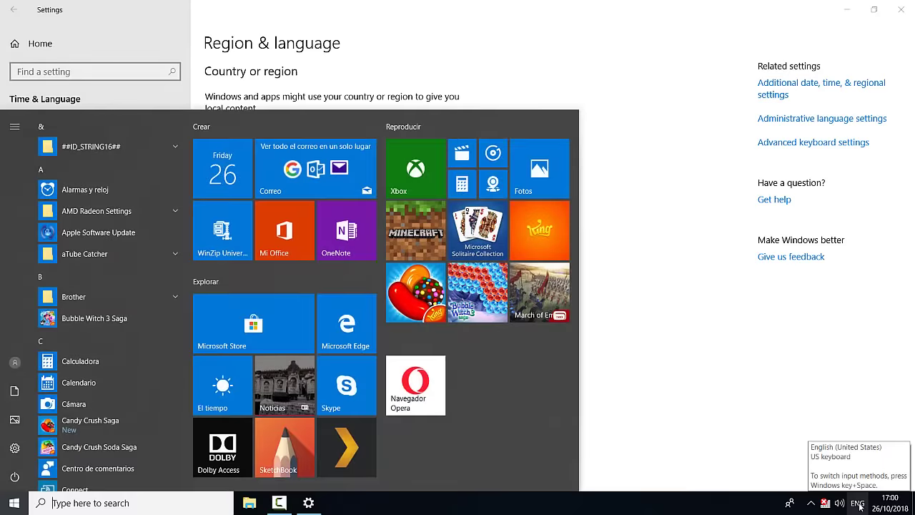
key(super)
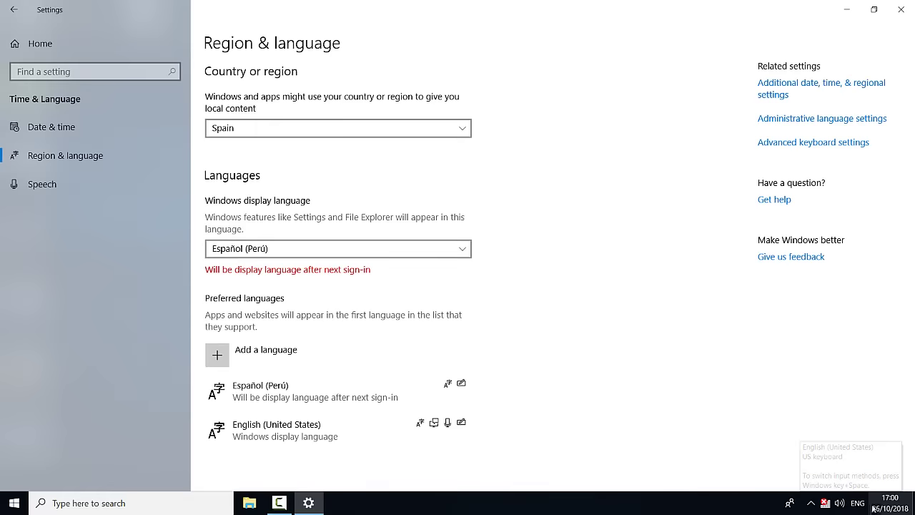
click(858, 502)
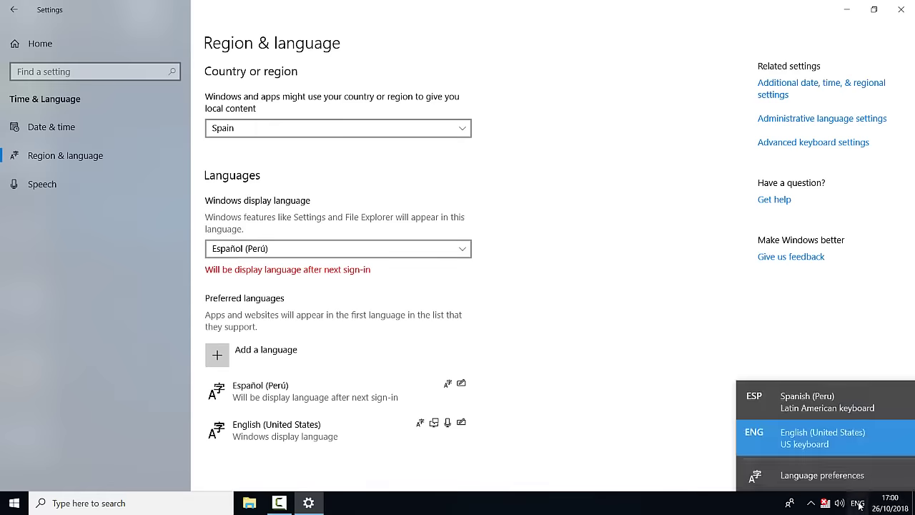
click(819, 397)
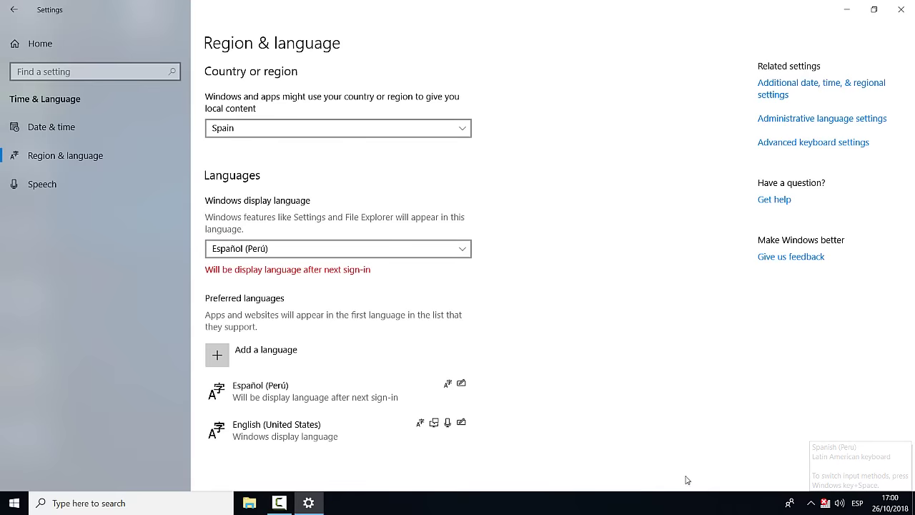
Close the Settings window
click(13, 503)
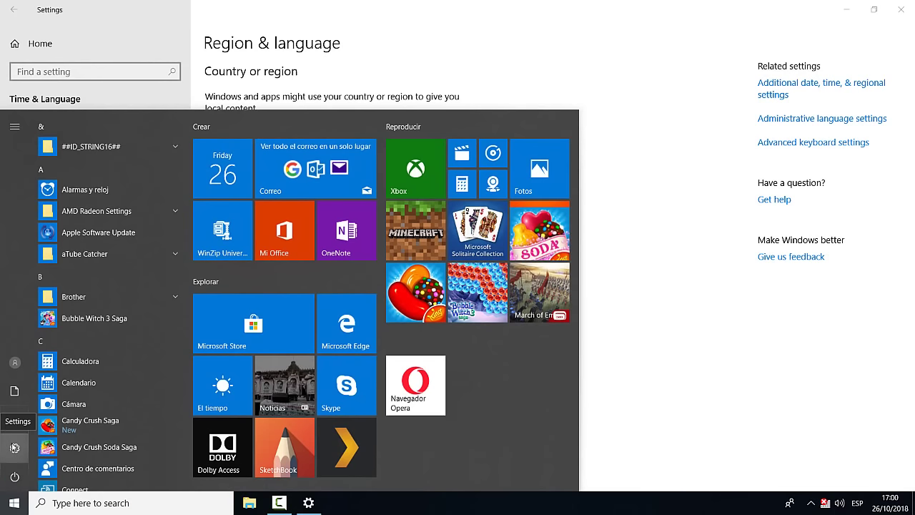
click(645, 249)
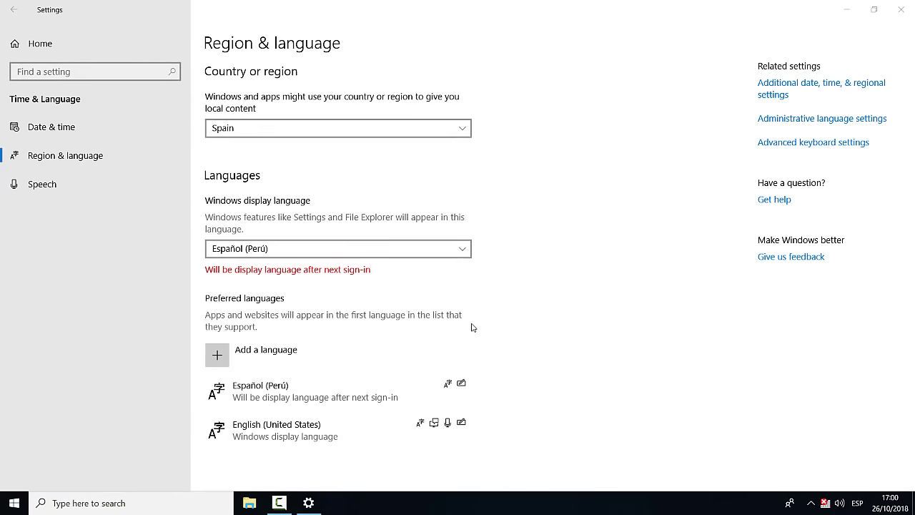
click(901, 10)
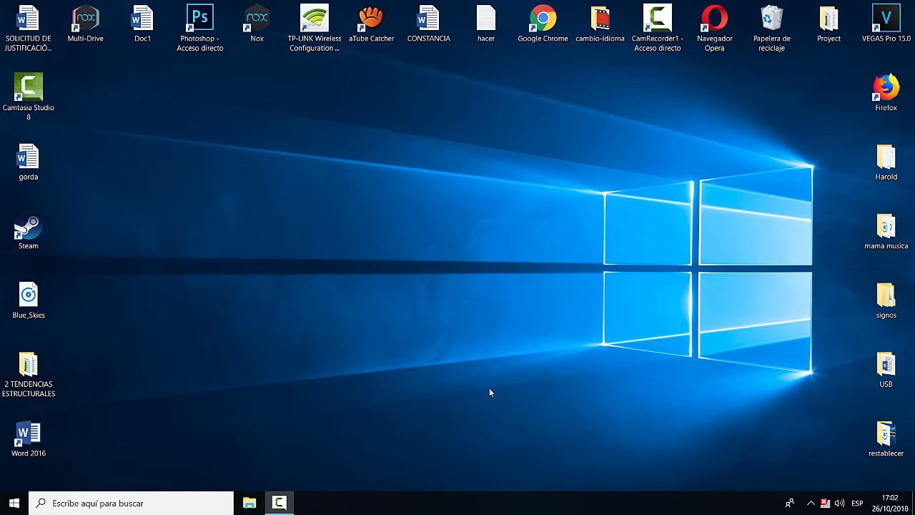
Check the interface language in Windows Settings and its Hora e idioma section, and close the window
click(14, 503)
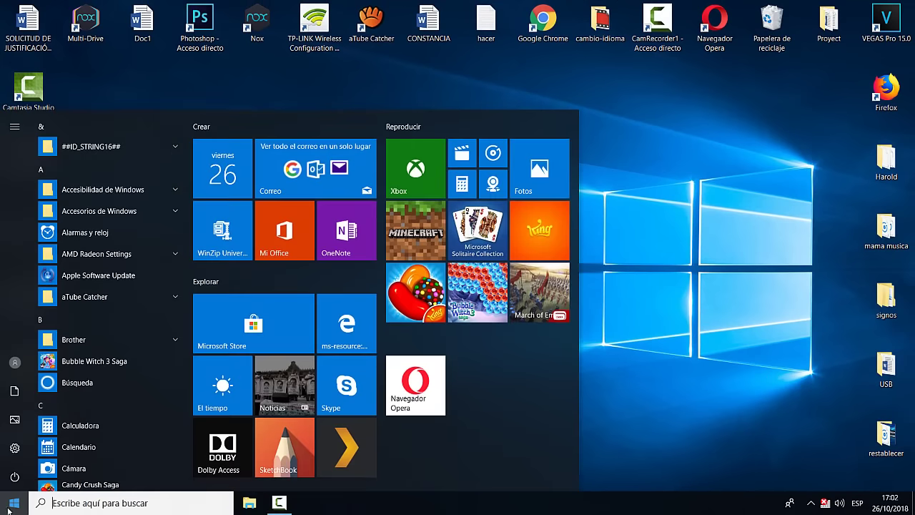
click(15, 448)
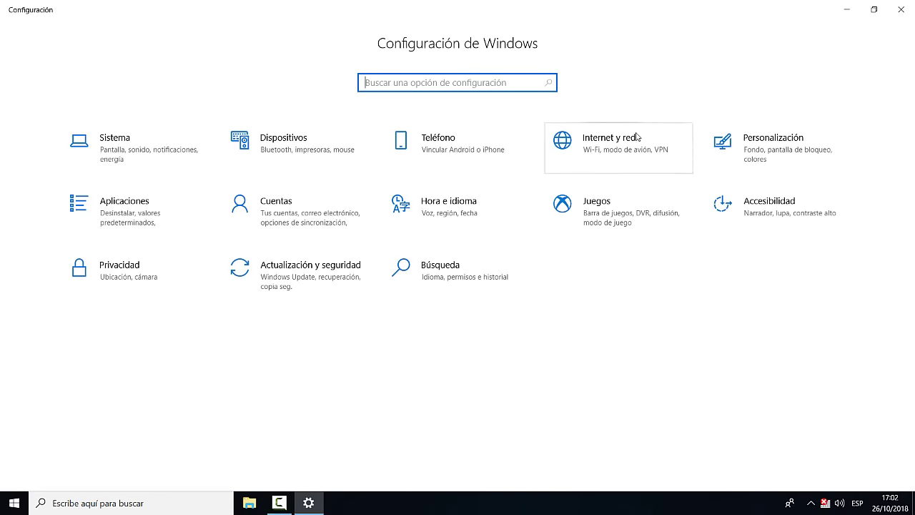
click(398, 216)
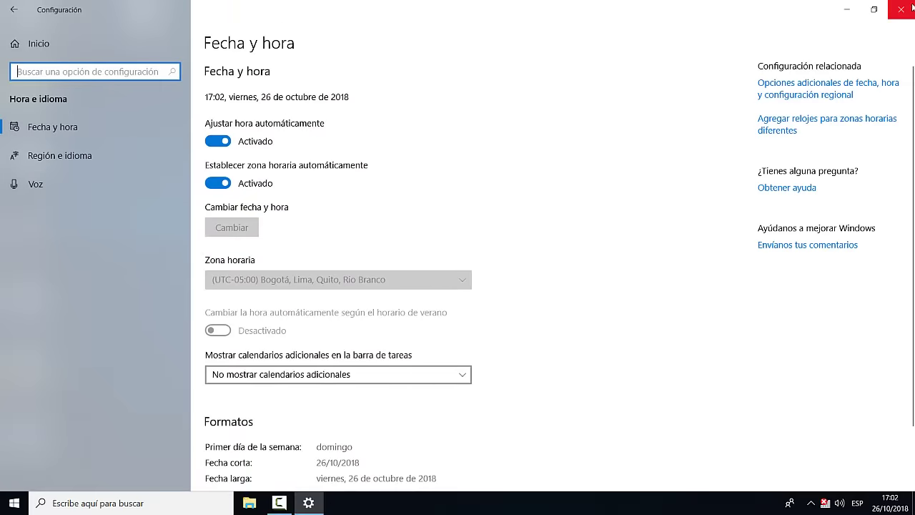
click(912, 6)
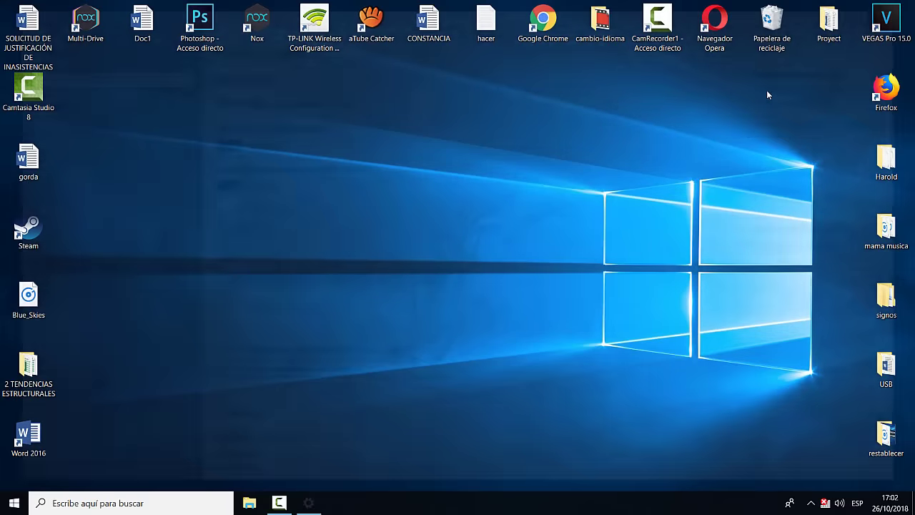